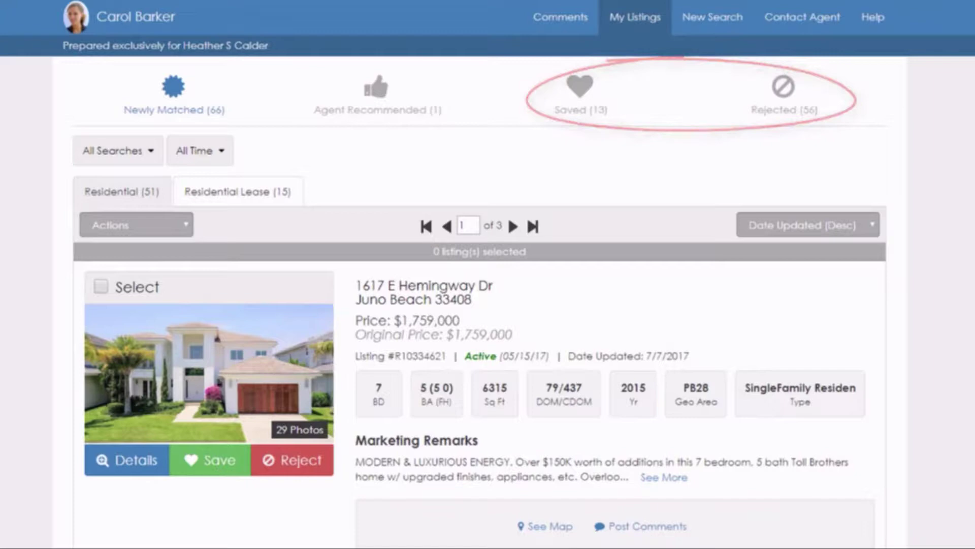
pyautogui.scroll(-3, 488, 305)
pyautogui.scroll(-4, 487, 305)
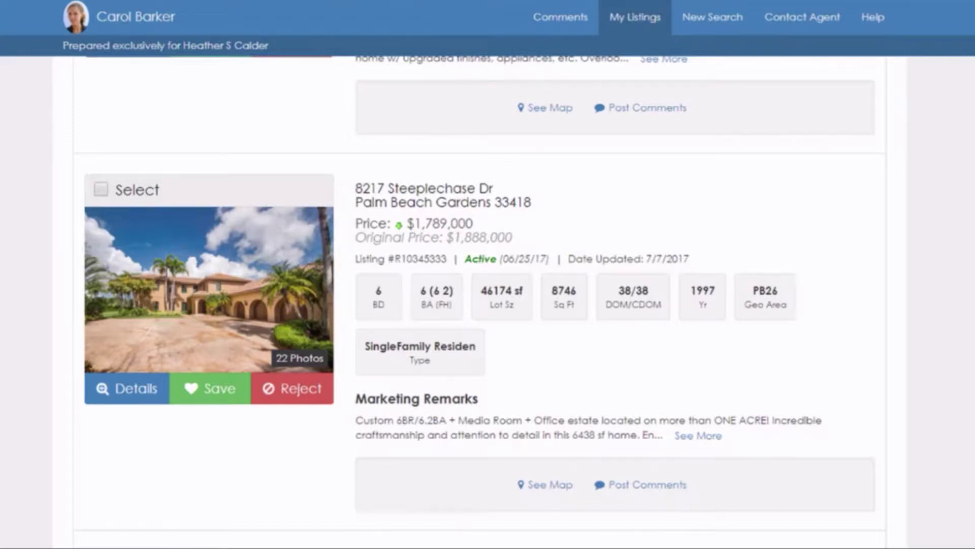
pyautogui.scroll(5, 488, 304)
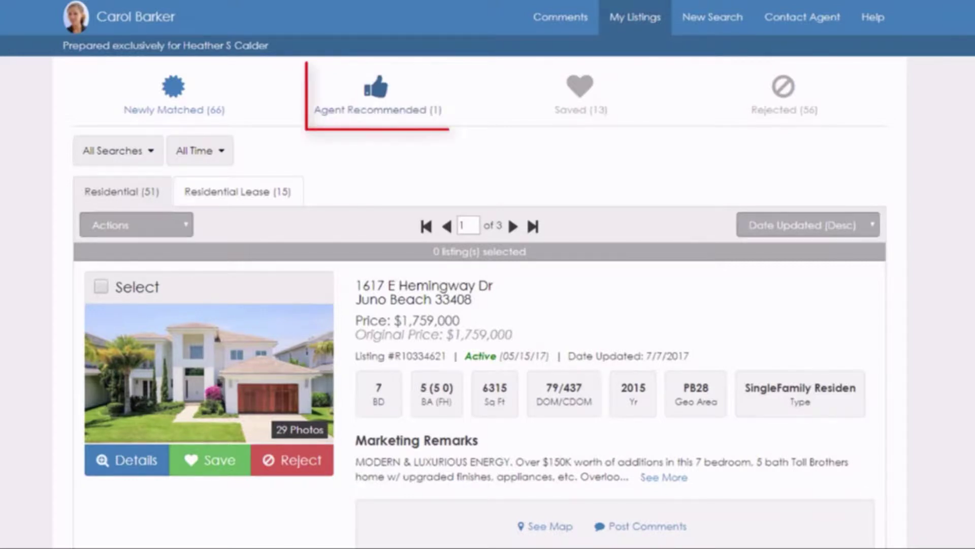
# - Save the agent-recommended 991 N Lake Way listing and return to the newly matched listings
pyautogui.click(373, 110)
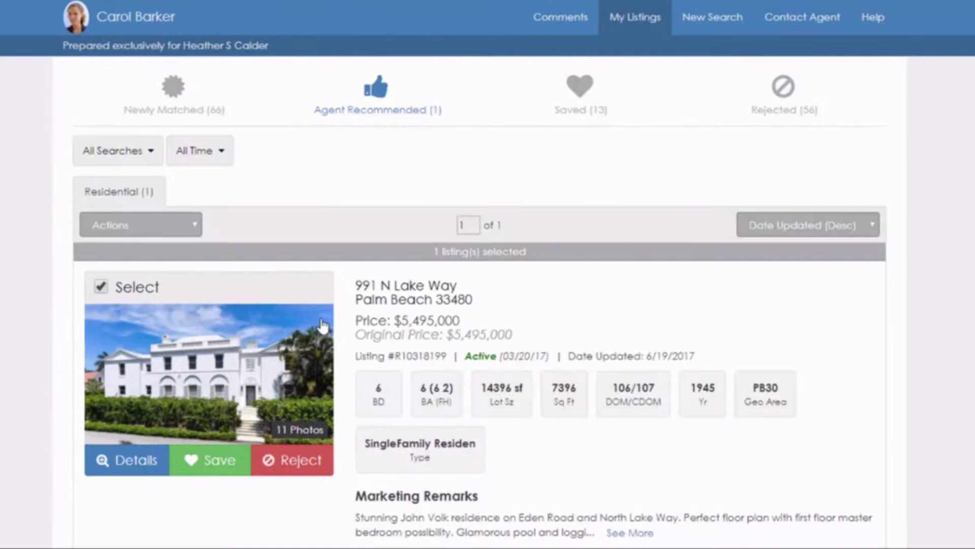
pyautogui.click(218, 465)
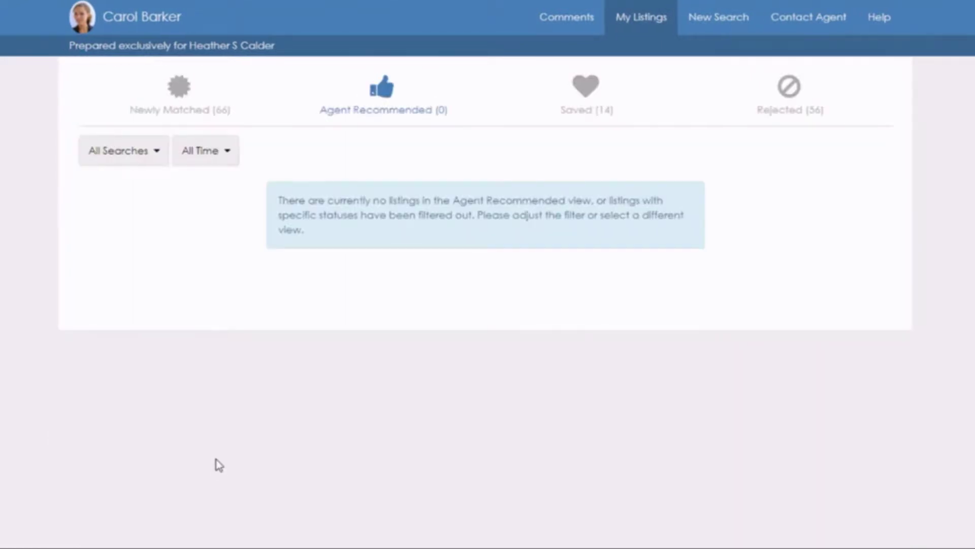
pyautogui.click(185, 110)
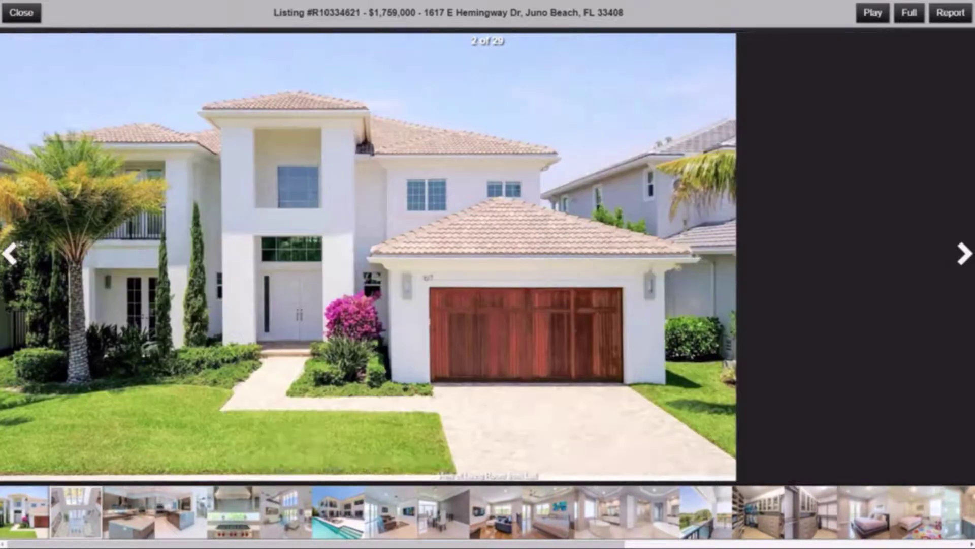
pyautogui.click(963, 253)
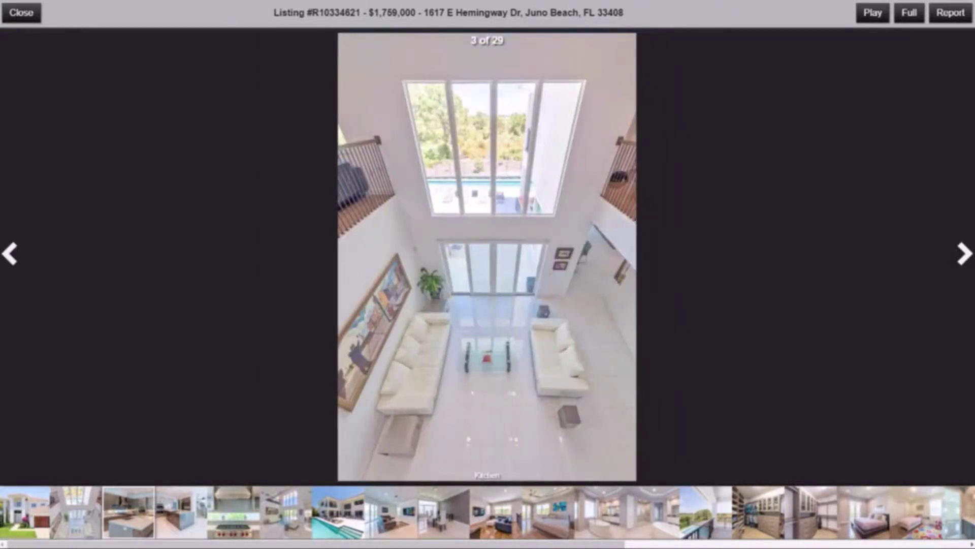
pyautogui.click(964, 253)
pyautogui.press('Right')
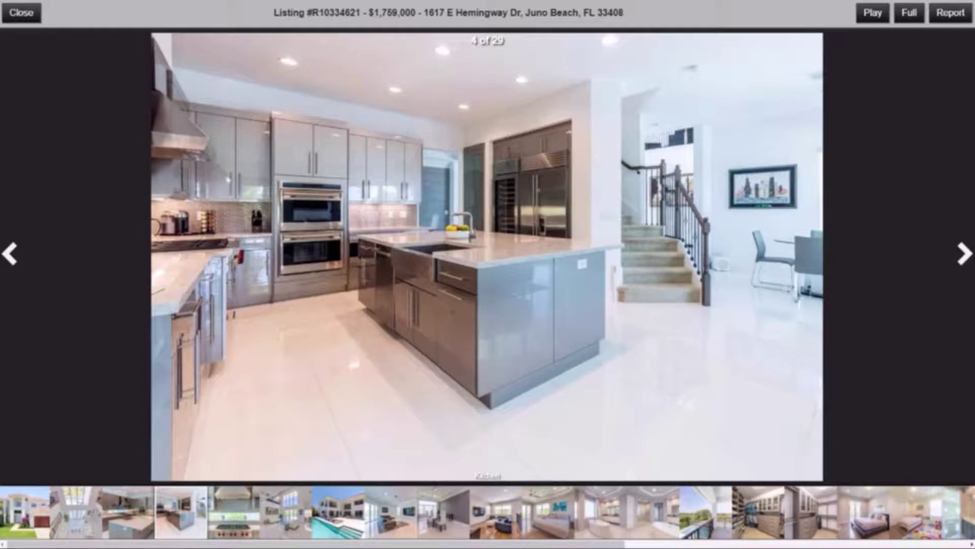
pyautogui.press('Right')
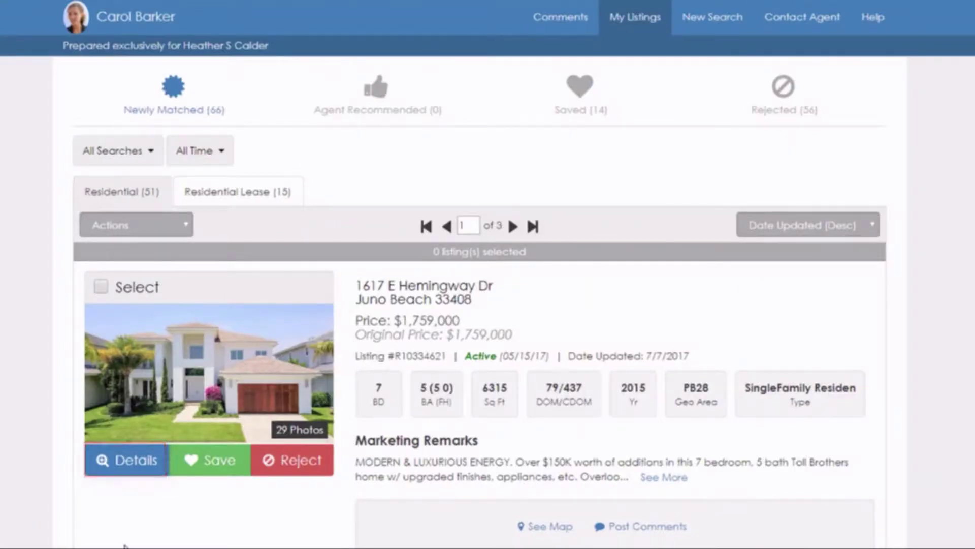
pyautogui.click(145, 461)
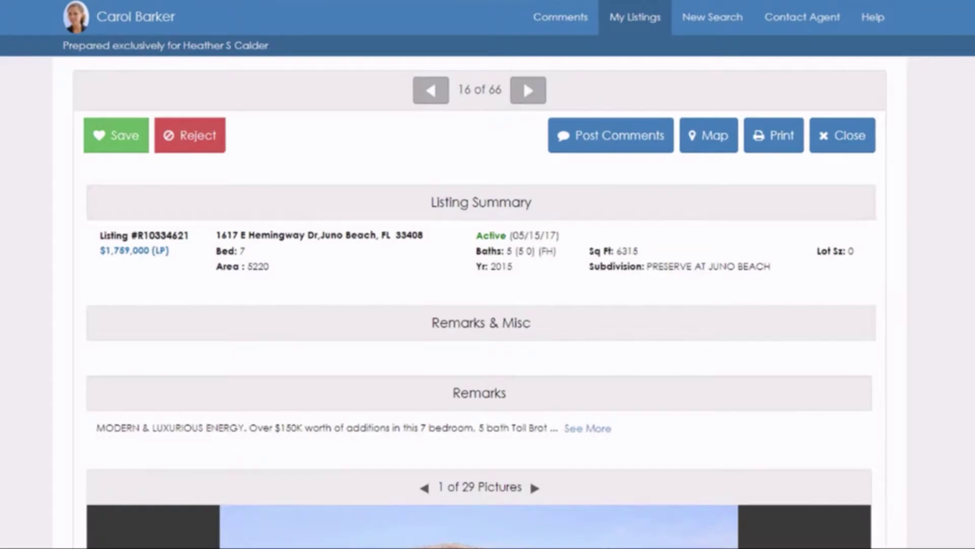
pyautogui.scroll(-8, 487, 305)
pyautogui.scroll(-5, 492, 484)
pyautogui.scroll(-3, 491, 483)
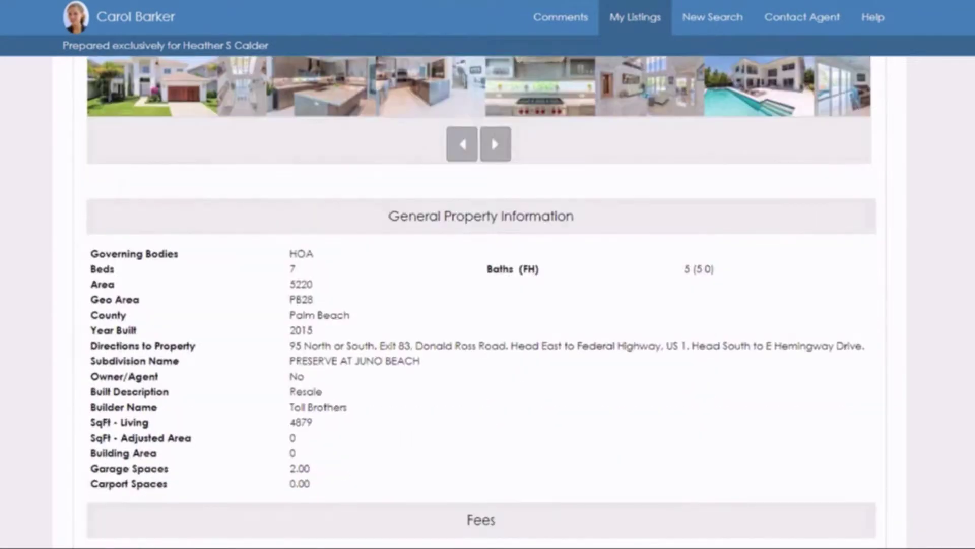
pyautogui.scroll(-3, 491, 484)
pyautogui.scroll(-2, 492, 484)
pyautogui.scroll(4, 491, 305)
pyautogui.scroll(4, 490, 306)
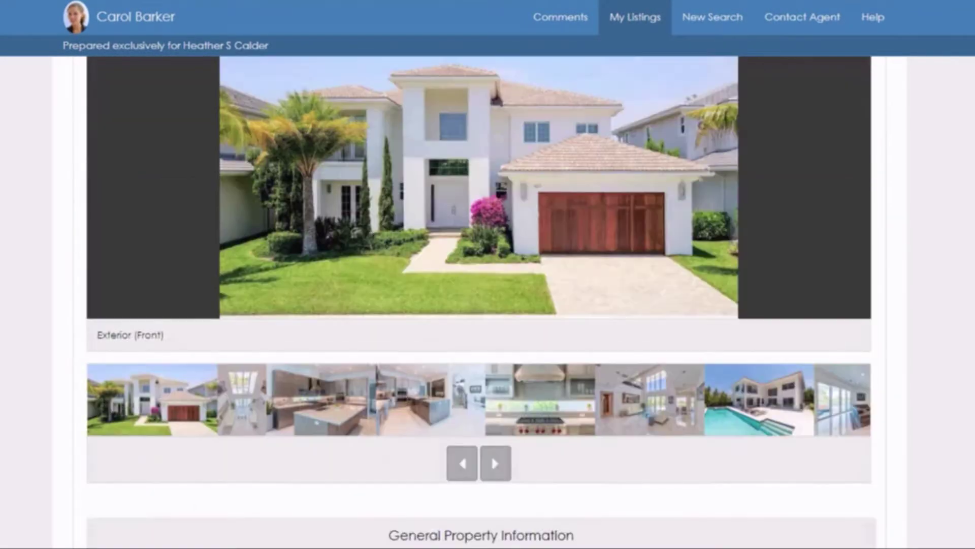
pyautogui.scroll(4, 491, 305)
pyautogui.scroll(3, 491, 305)
pyautogui.scroll(3, 488, 306)
pyautogui.scroll(2, 488, 304)
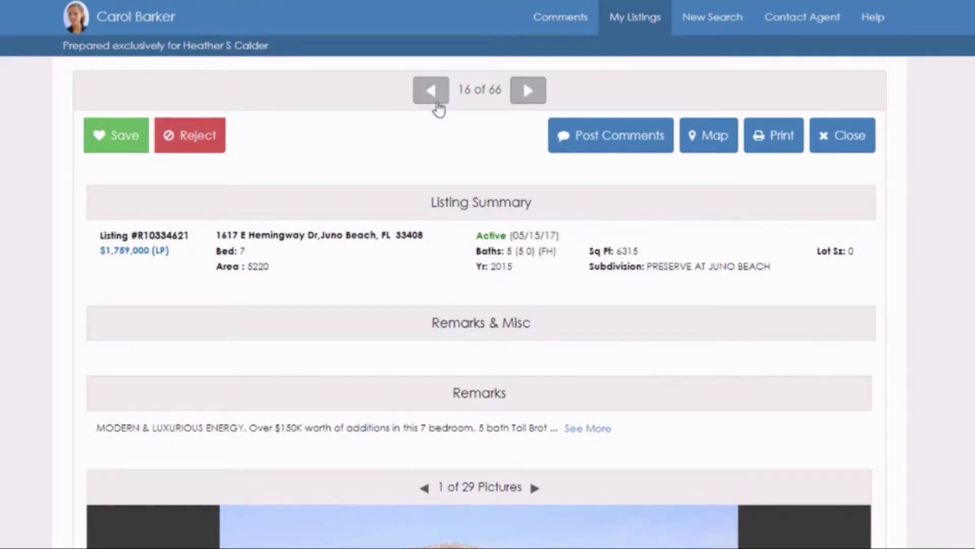
pyautogui.click(707, 137)
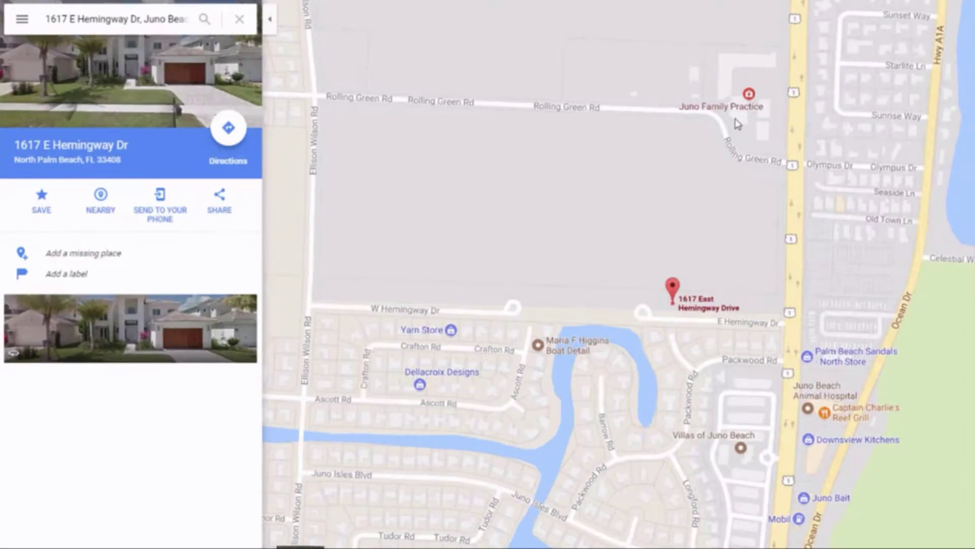
pyautogui.click(165, 93)
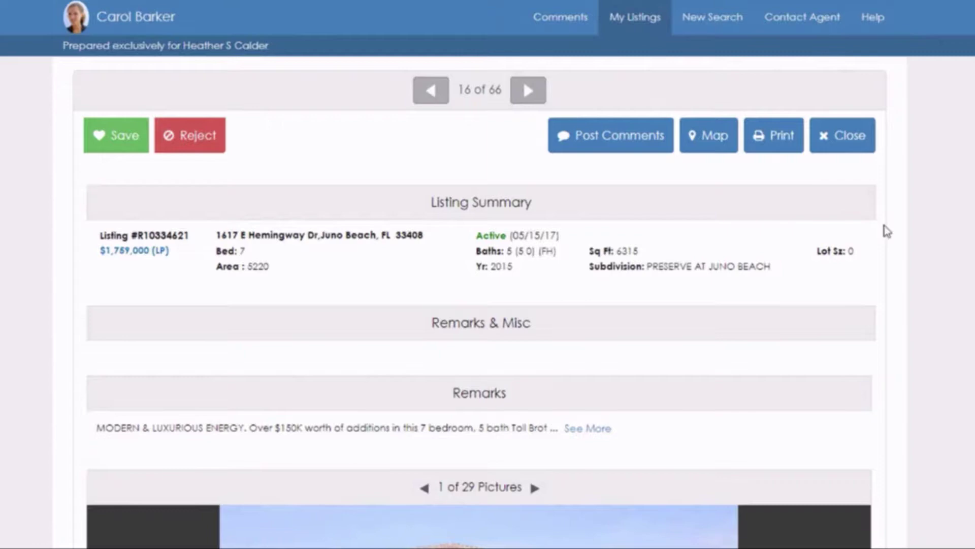
pyautogui.click(807, 27)
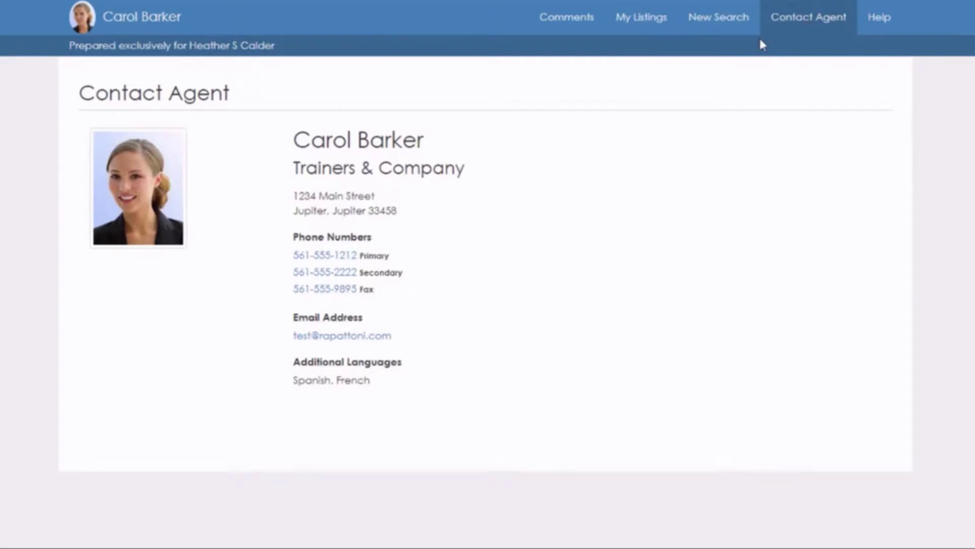
pyautogui.click(650, 27)
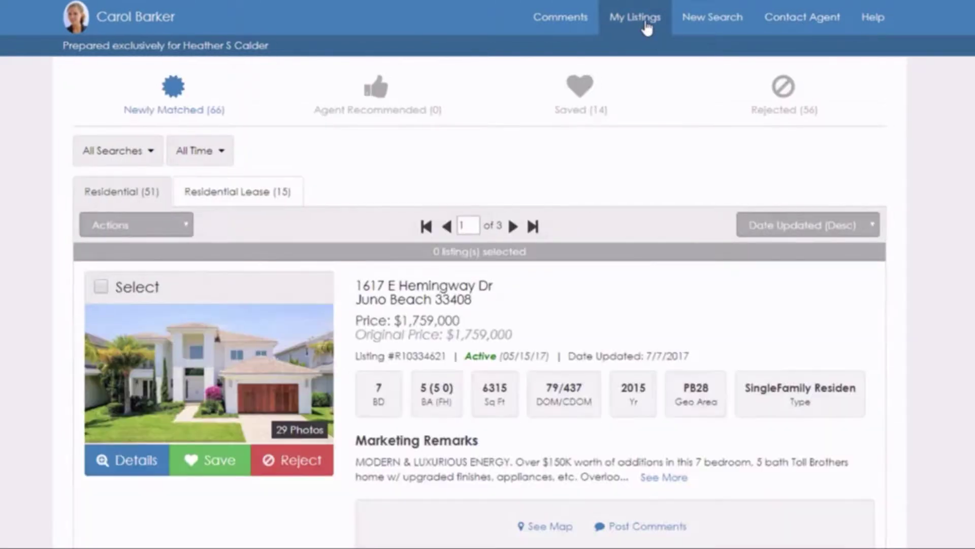
pyautogui.click(646, 527)
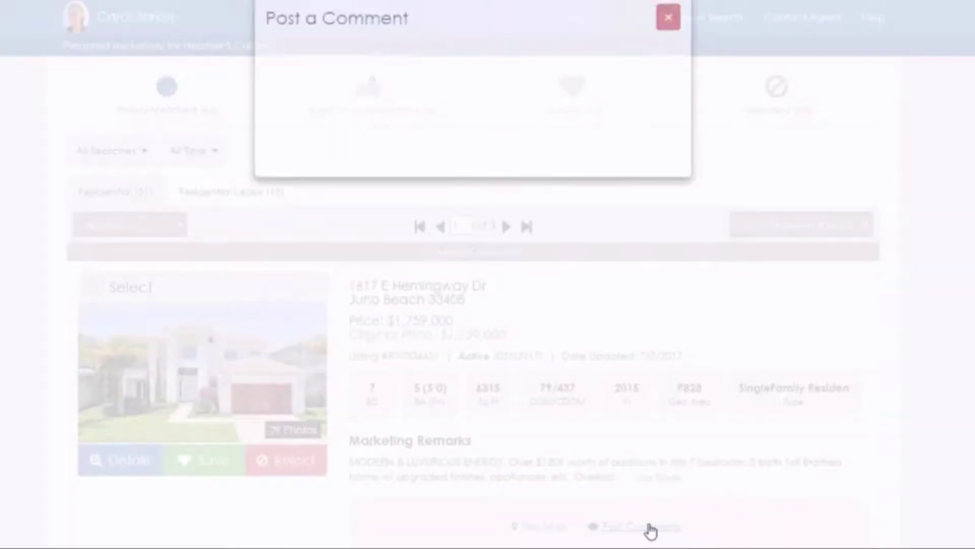
pyautogui.write('This property ticks all the boxes!  Please arrange for us to view it')
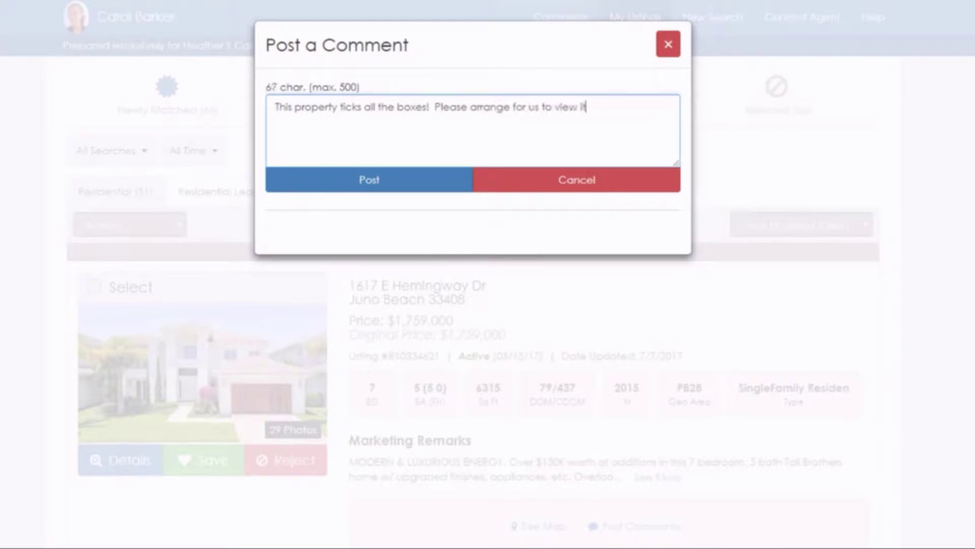
pyautogui.click(370, 180)
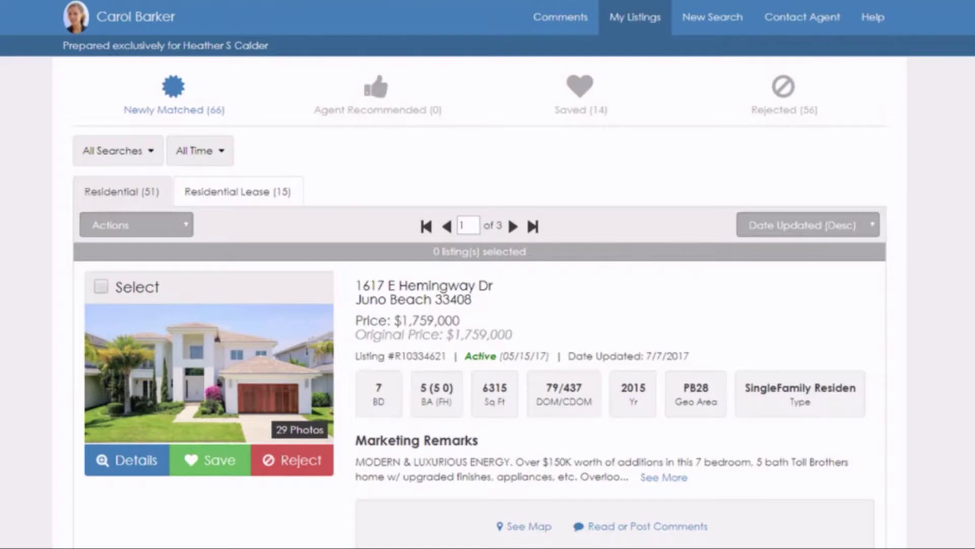
pyautogui.click(647, 526)
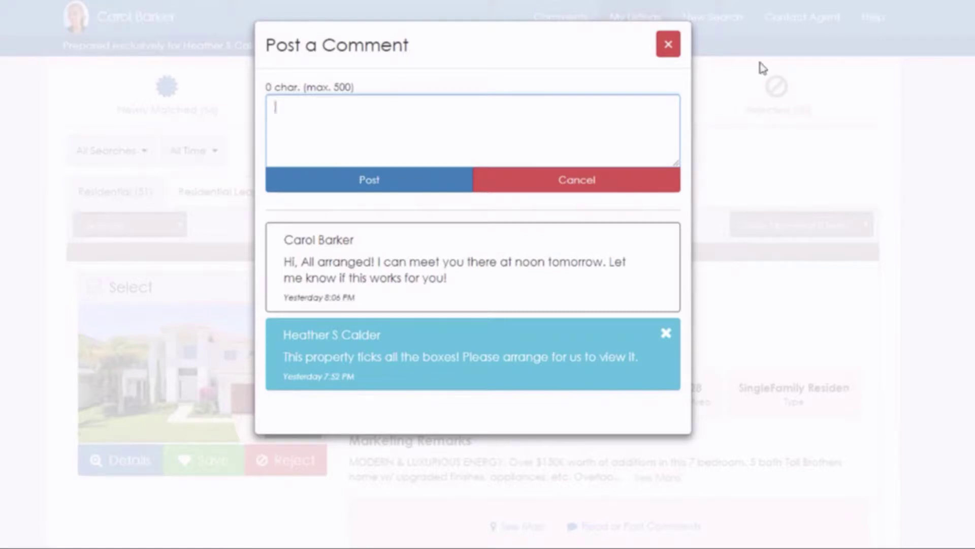
pyautogui.click(669, 44)
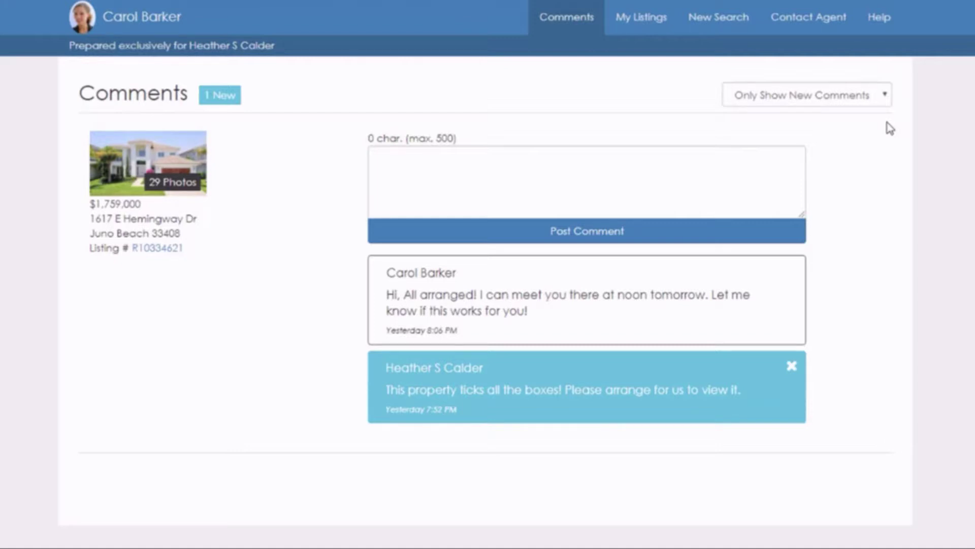
# - Switch the Comments page from only new comments to Show All Comments
pyautogui.click(885, 94)
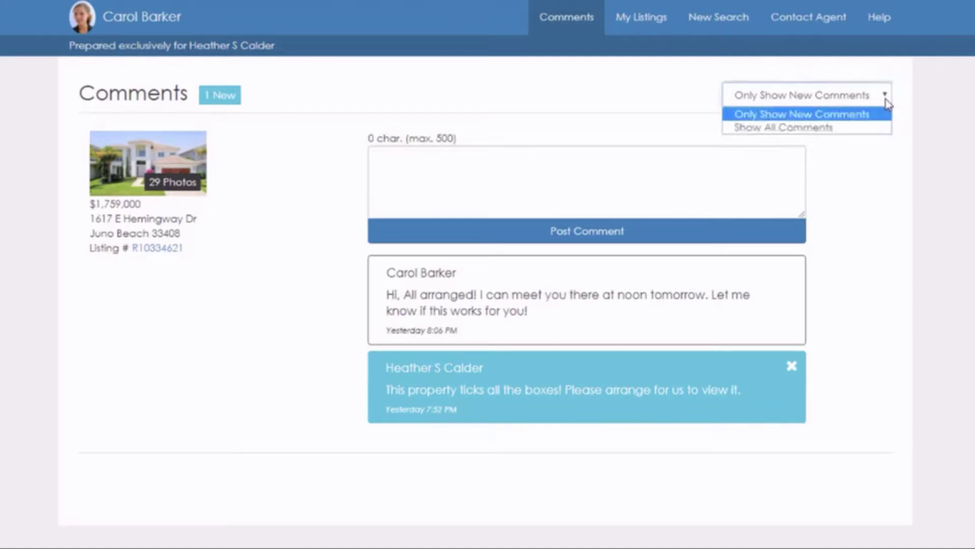
pyautogui.click(870, 128)
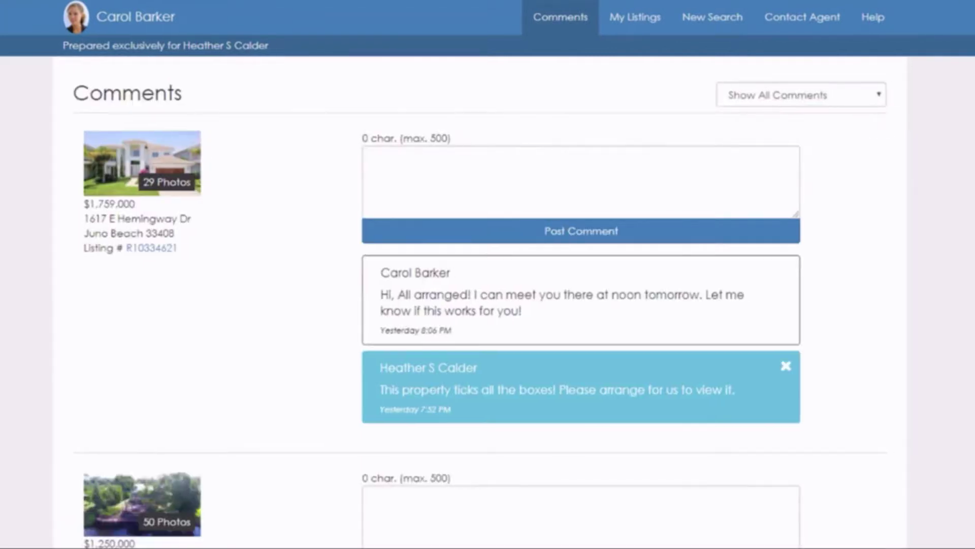
pyautogui.scroll(-4, 488, 305)
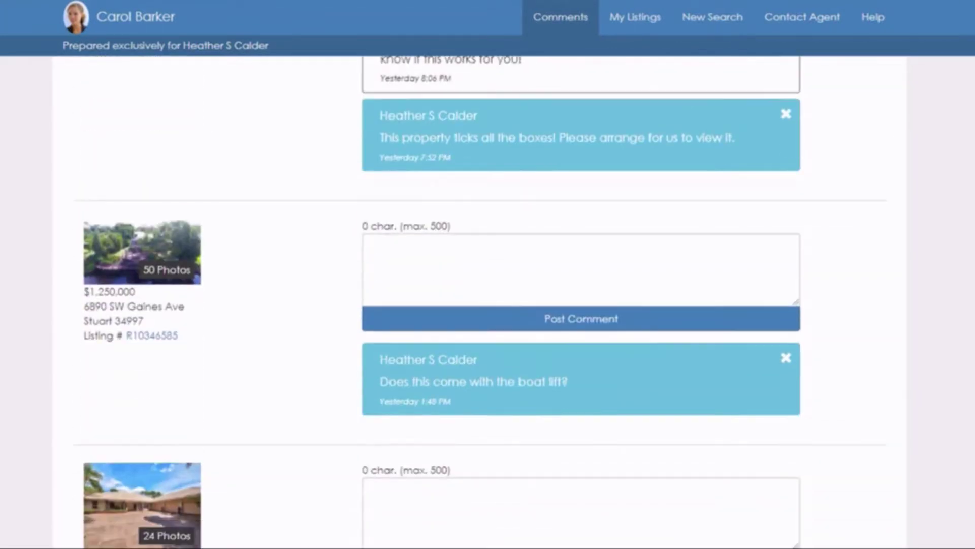
pyautogui.scroll(6, 487, 305)
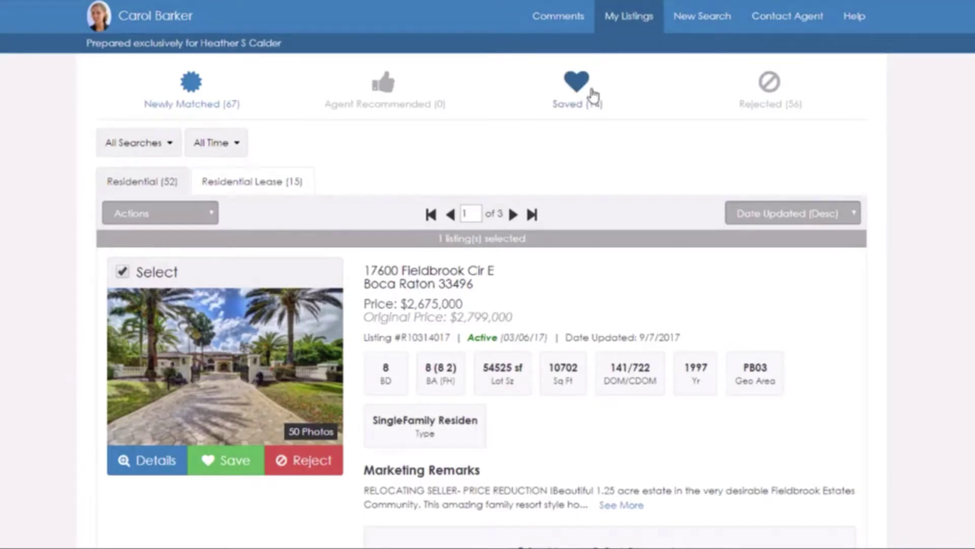
# - Show the saved listings tab
pyautogui.click(576, 84)
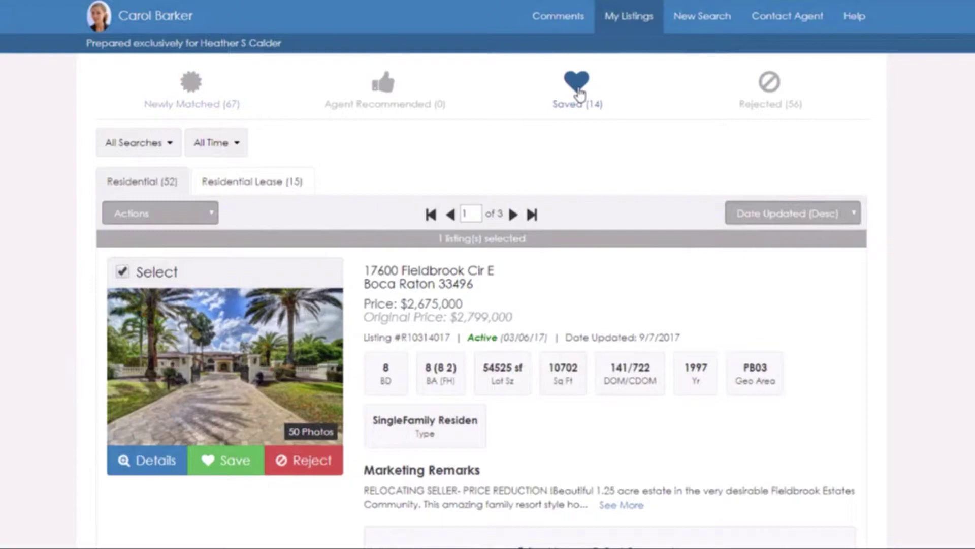
pyautogui.scroll(-5, 488, 306)
pyautogui.scroll(-5, 488, 305)
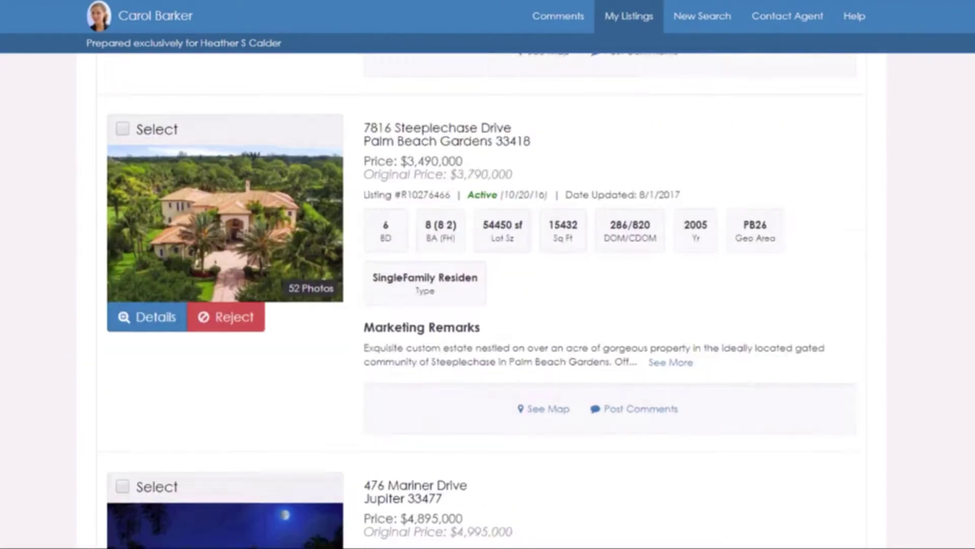
pyautogui.scroll(-5, 488, 305)
pyautogui.scroll(-5, 489, 305)
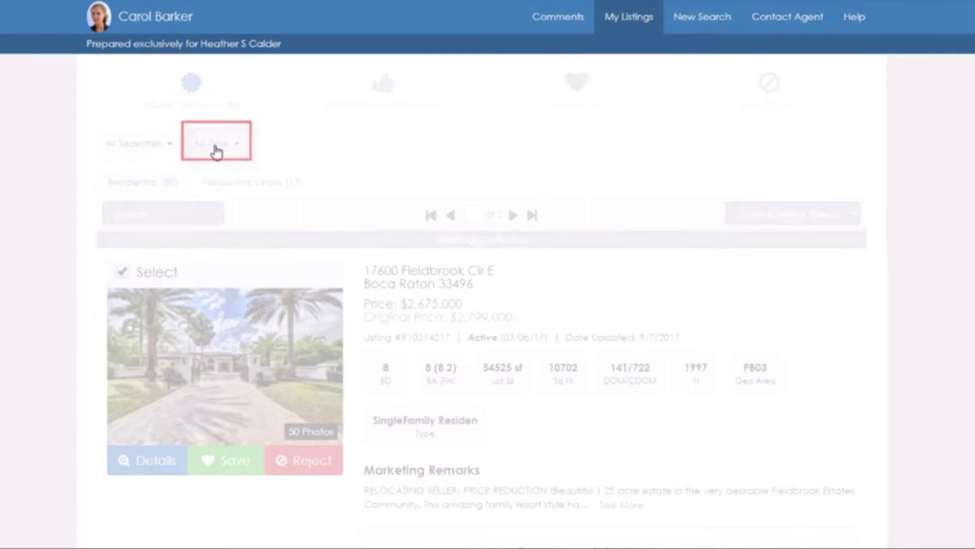
# - Show the 'All Time' date range choices for the listings
pyautogui.click(216, 145)
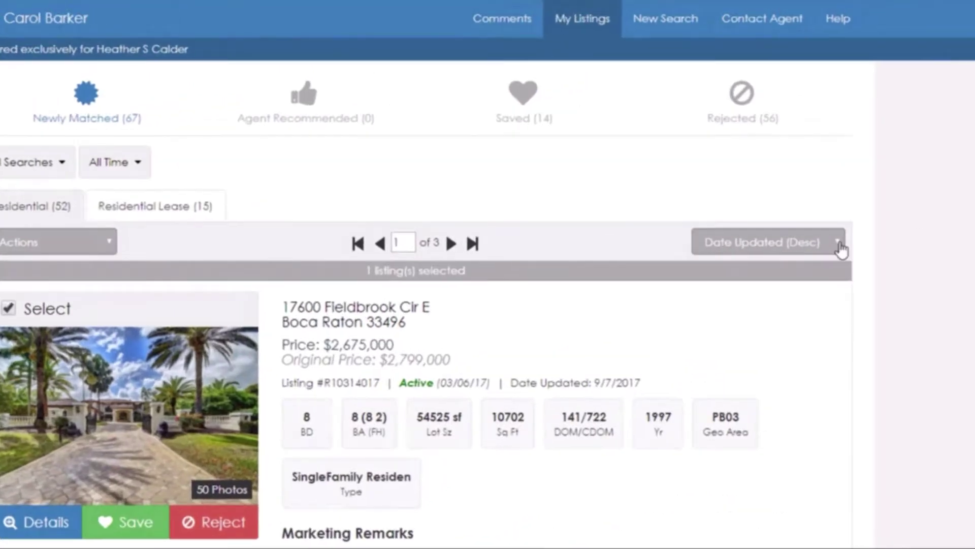
# - Show the sort order choices, leaving 'Date Updated (Desc)' current
pyautogui.click(853, 213)
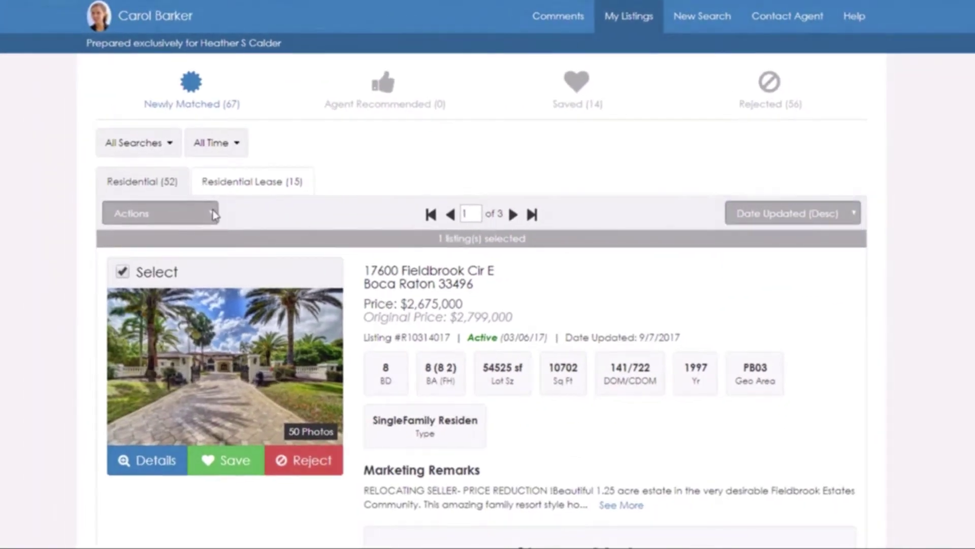
# - Select the Hemingway Dr home alongside Fieldbrook Cir and choose 'Save 2 Selected' from Actions
pyautogui.click(111, 242)
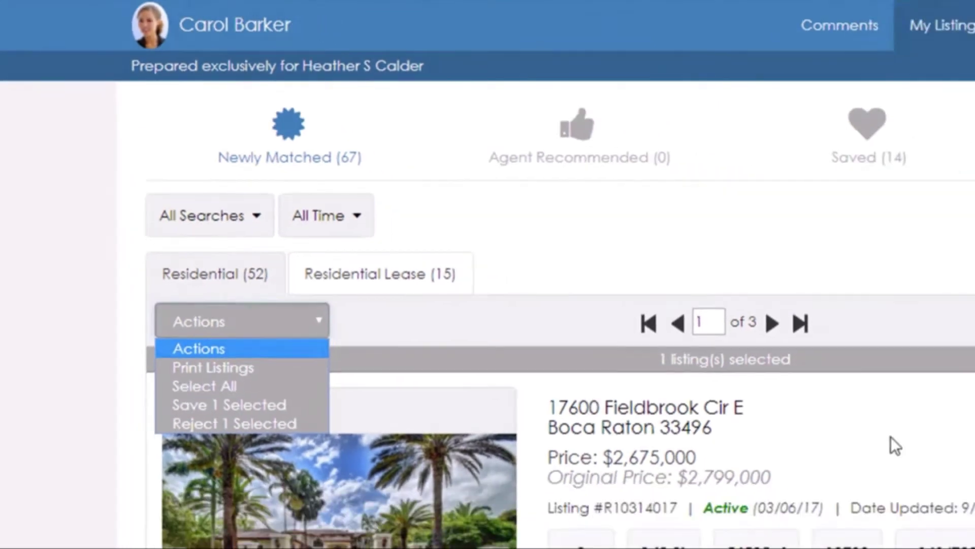
pyautogui.click(891, 437)
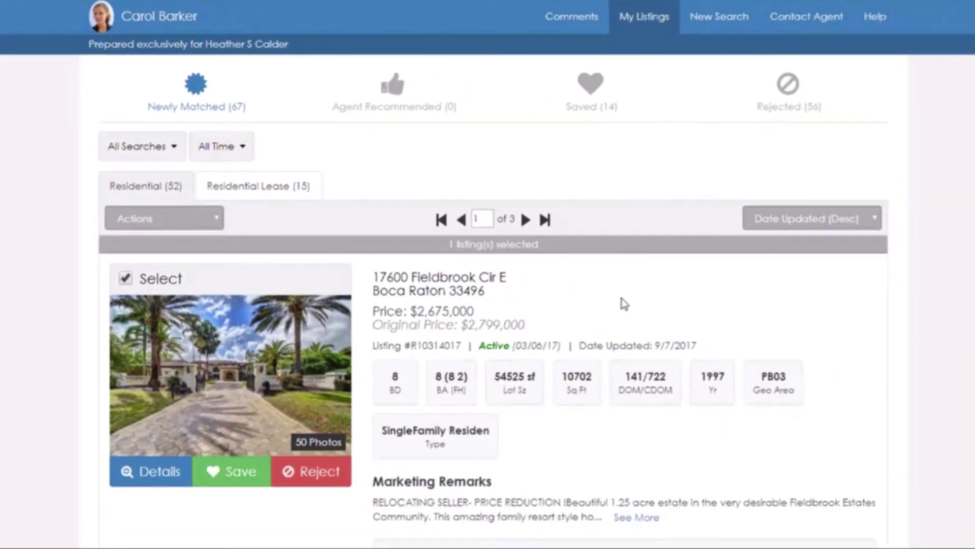
pyautogui.scroll(-4, 622, 300)
pyautogui.scroll(-1, 621, 309)
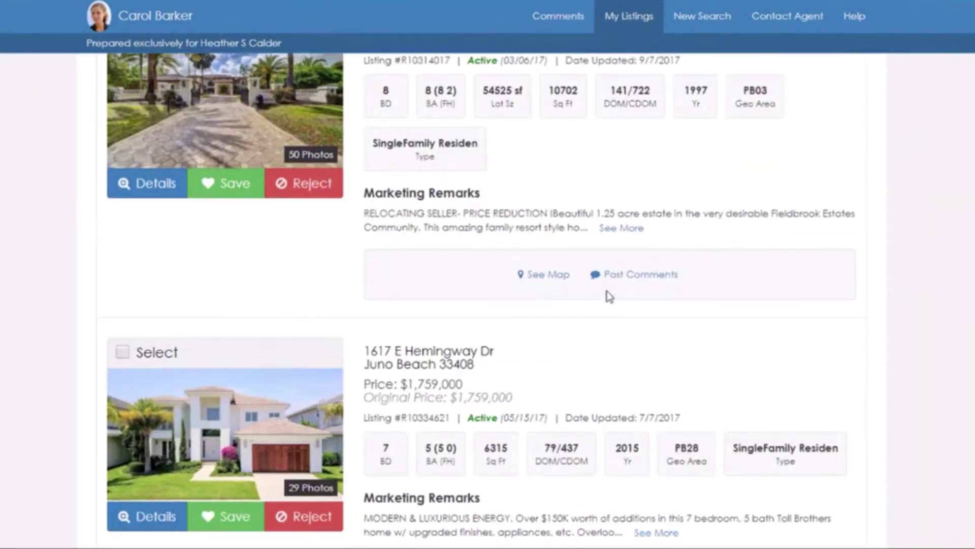
pyautogui.click(126, 352)
pyautogui.scroll(5, 280, 290)
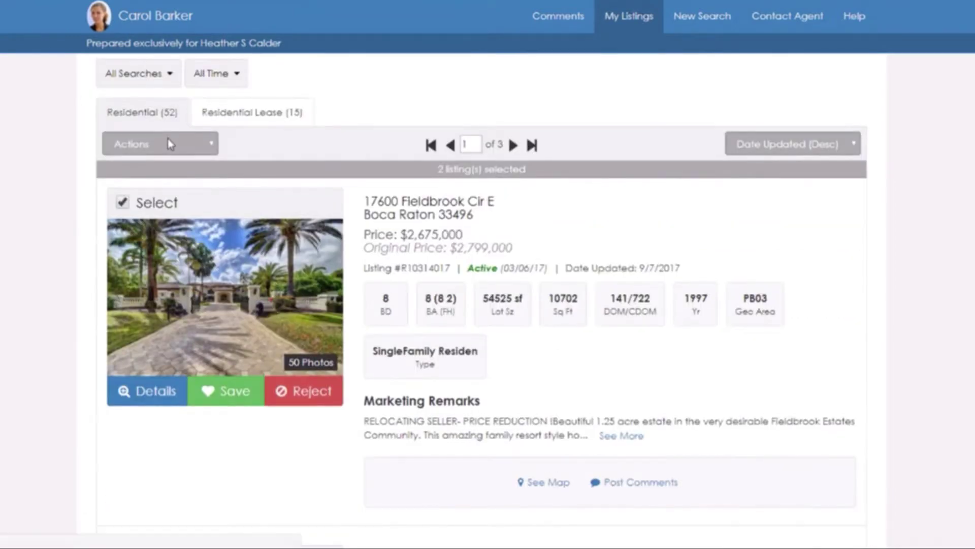
pyautogui.click(170, 143)
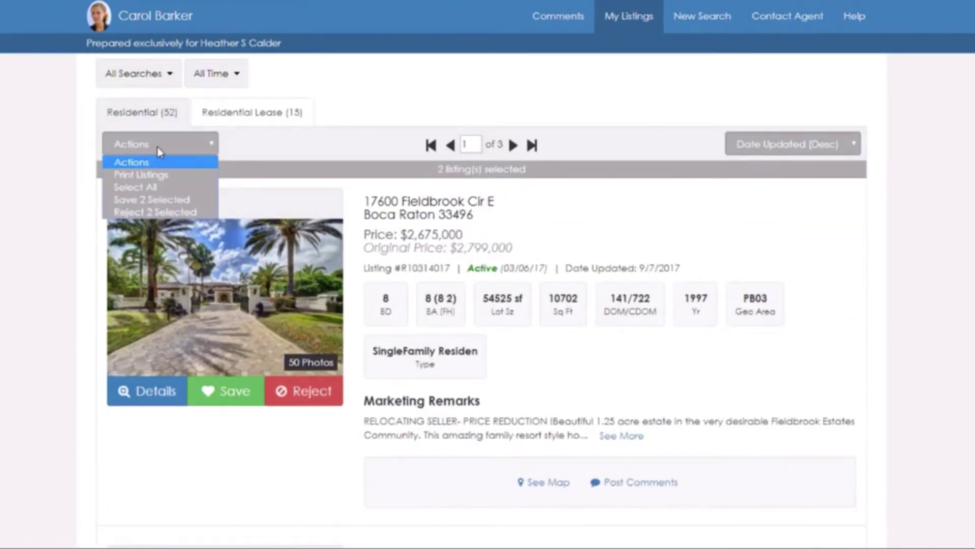
pyautogui.click(160, 200)
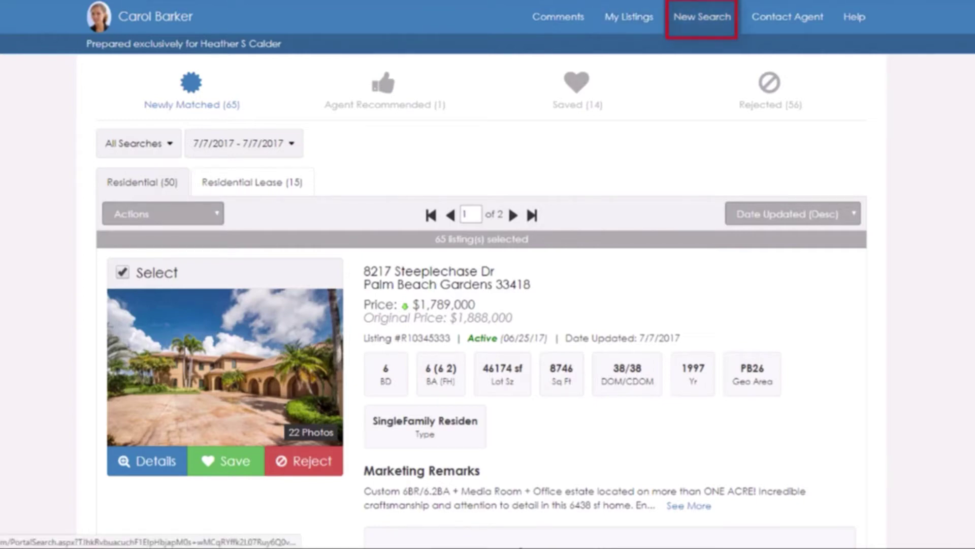
# - Begin a new search with bedrooms from 5 thru 6
pyautogui.click(703, 17)
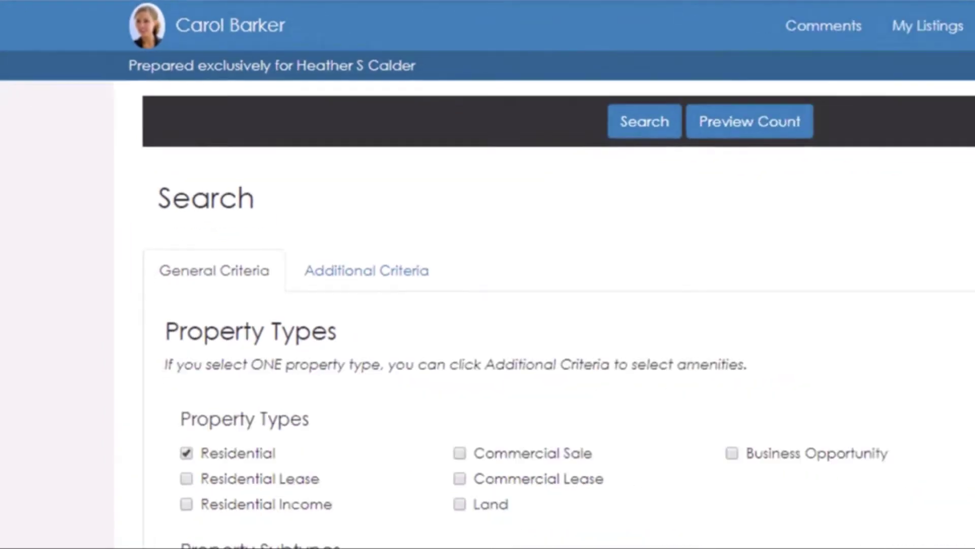
pyautogui.scroll(-10, 488, 305)
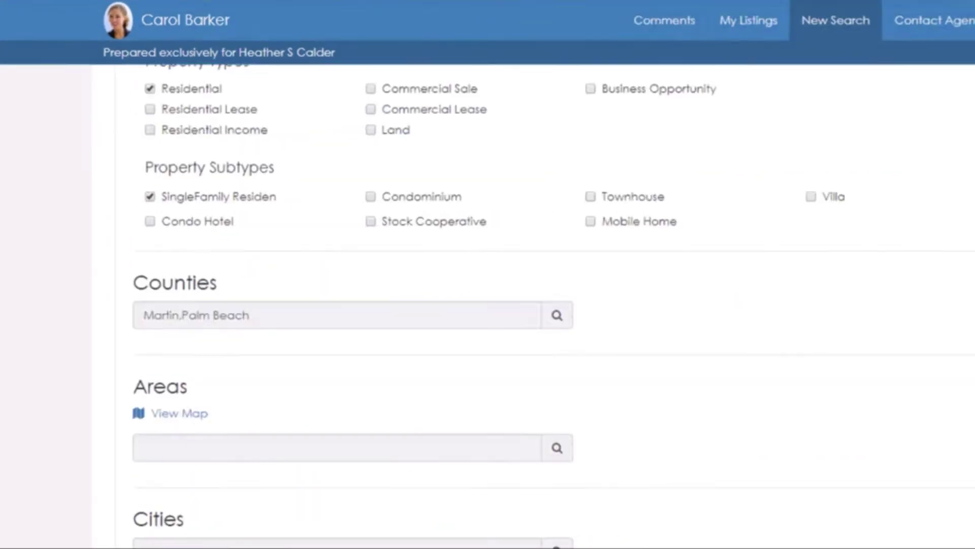
pyautogui.click(475, 271)
pyautogui.click(435, 359)
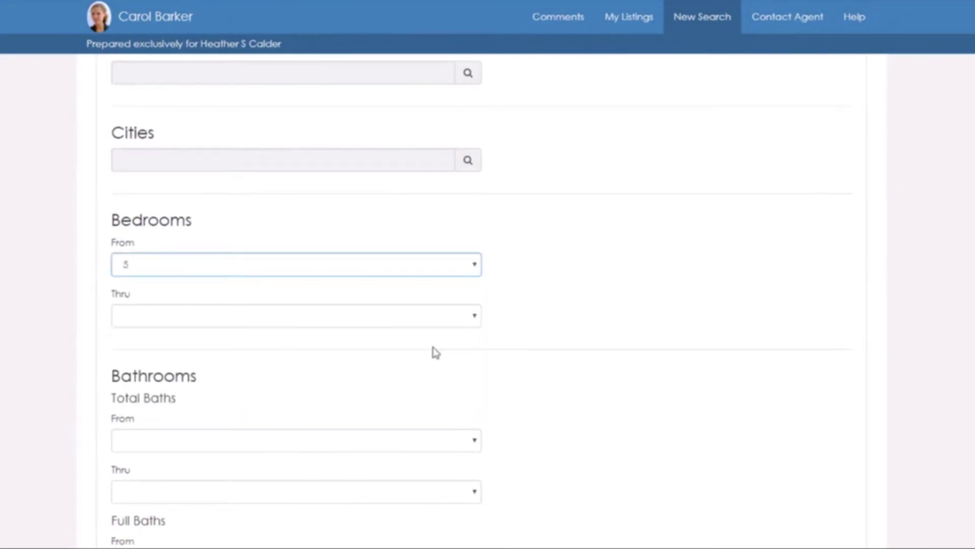
pyautogui.click(475, 315)
pyautogui.click(453, 408)
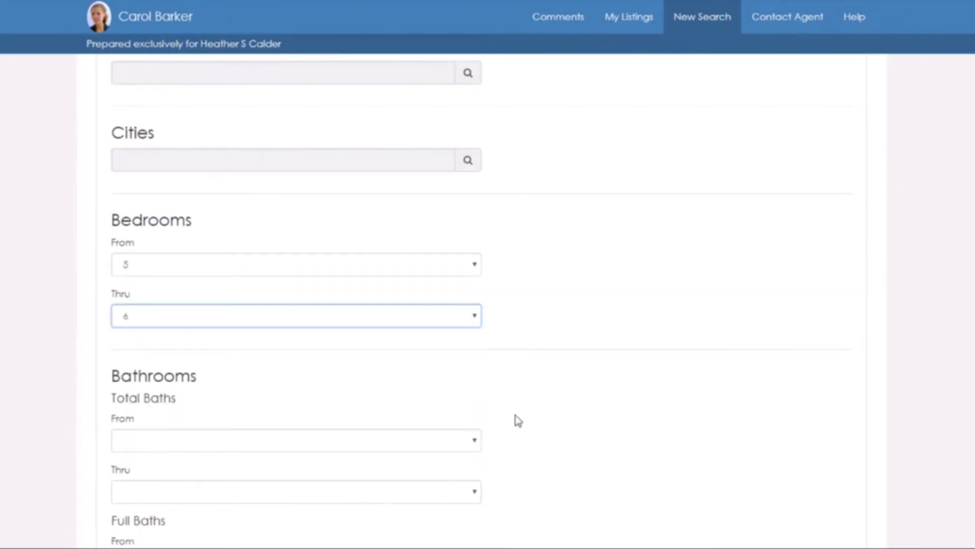
pyautogui.scroll(10, 518, 423)
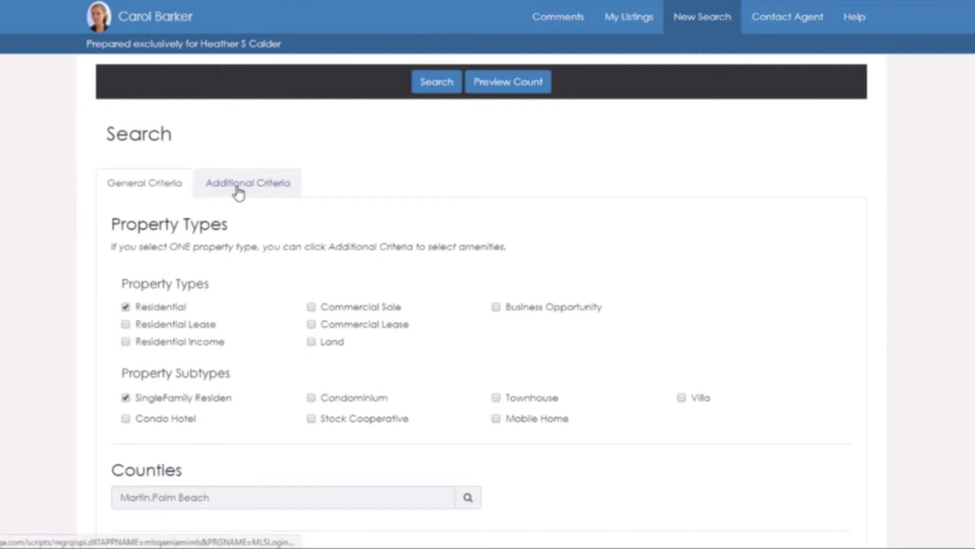
# - Require Attended under Boat Services in the additional criteria
pyautogui.click(248, 182)
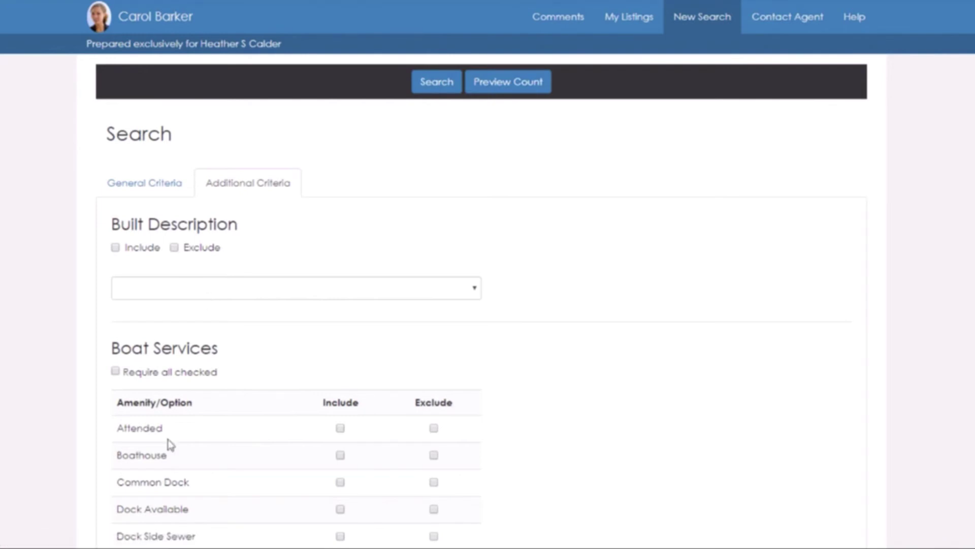
pyautogui.click(340, 429)
# - Run the search and save it under the name '5 - 6 Beds'
pyautogui.click(436, 82)
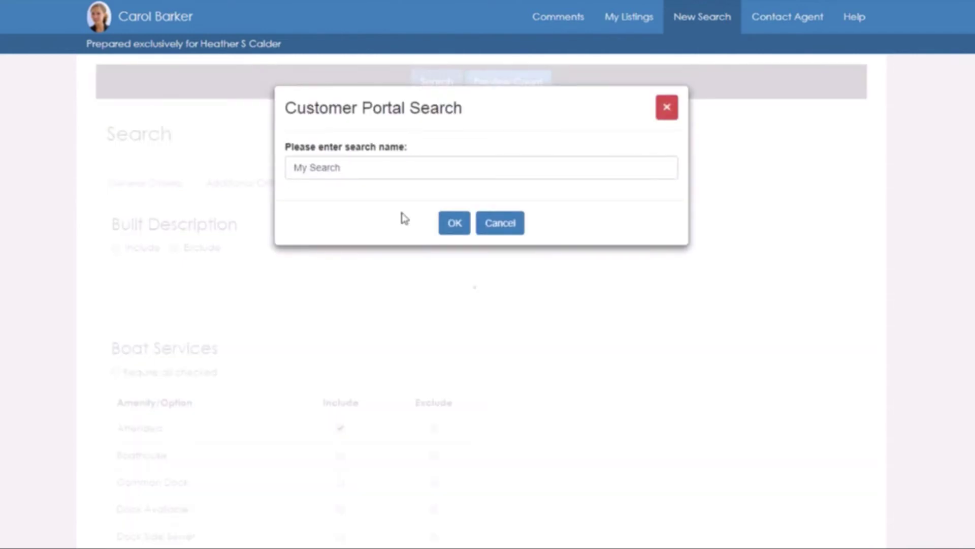
pyautogui.click(363, 167)
pyautogui.moveTo(364, 167); pyautogui.dragTo(228, 162)
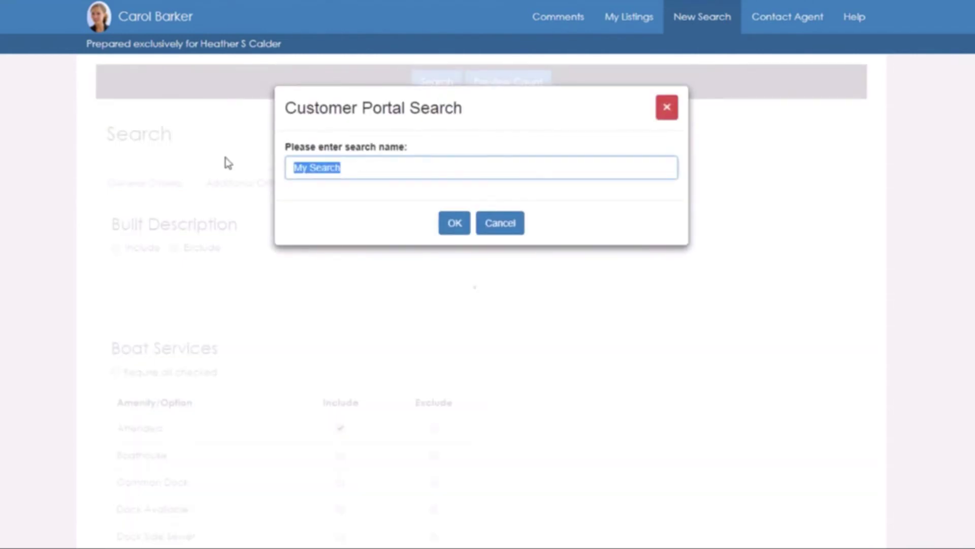
pyautogui.write('5')
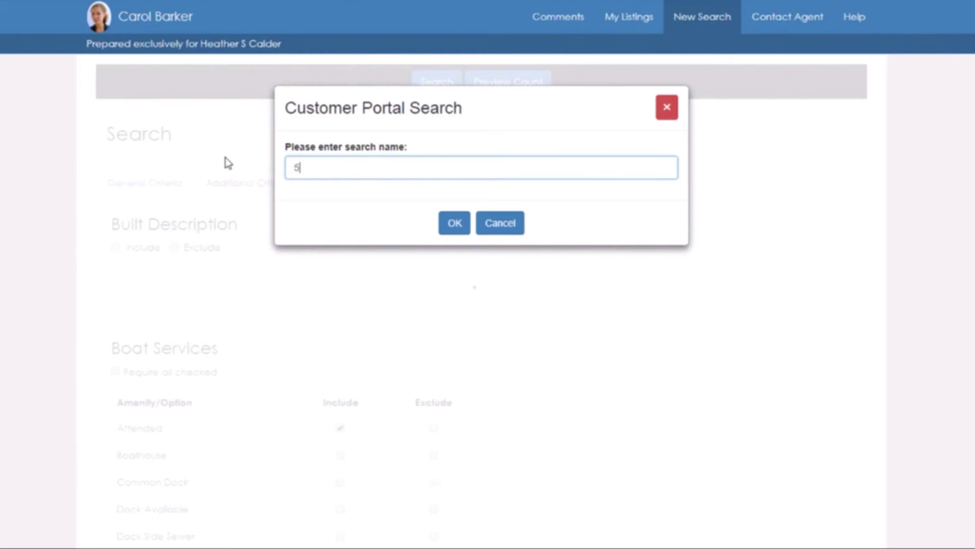
pyautogui.write('-6 B')
pyautogui.write('eds')
pyautogui.click(454, 223)
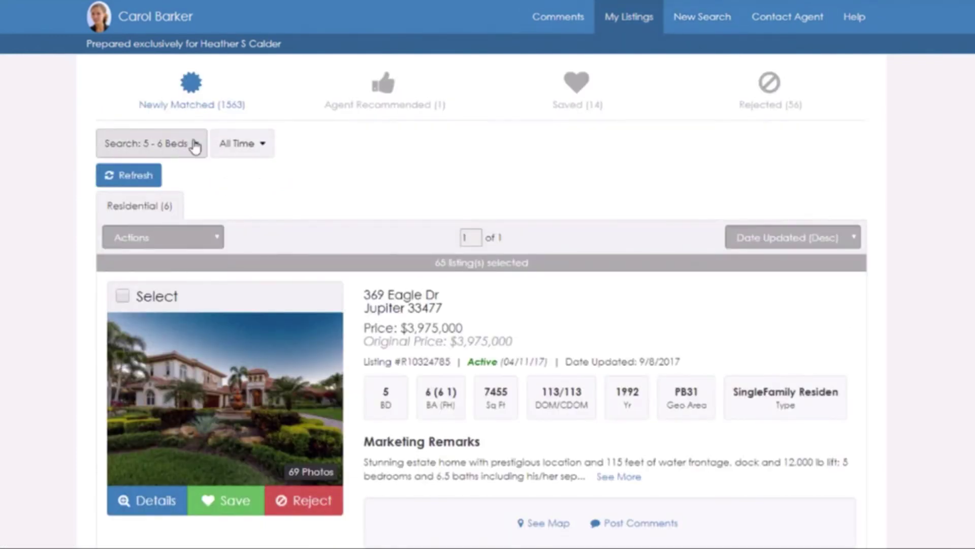
# - Show the Boca Raton saved search results, then widen listings to All Searches
pyautogui.click(194, 144)
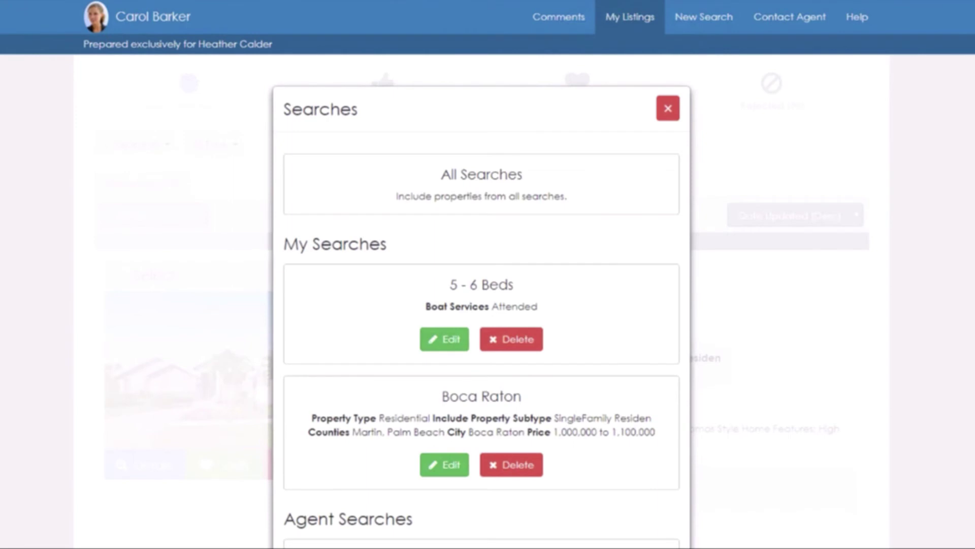
pyautogui.scroll(-3, 481, 343)
pyautogui.scroll(-3, 481, 343)
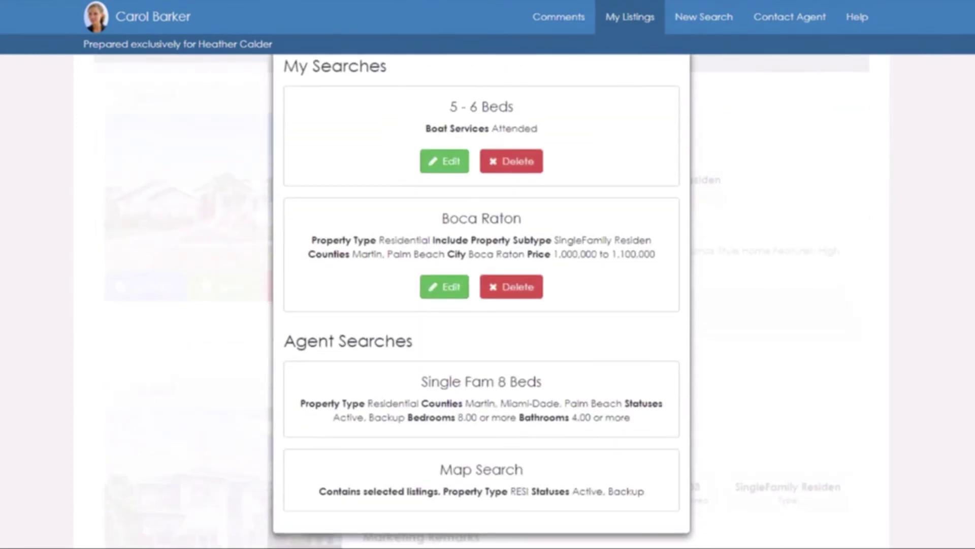
pyautogui.scroll(6, 480, 305)
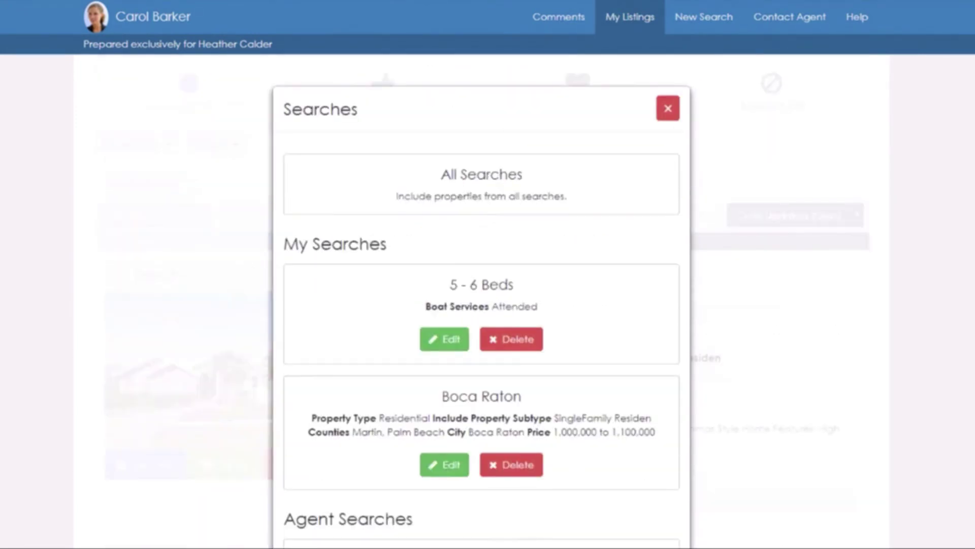
pyautogui.click(615, 409)
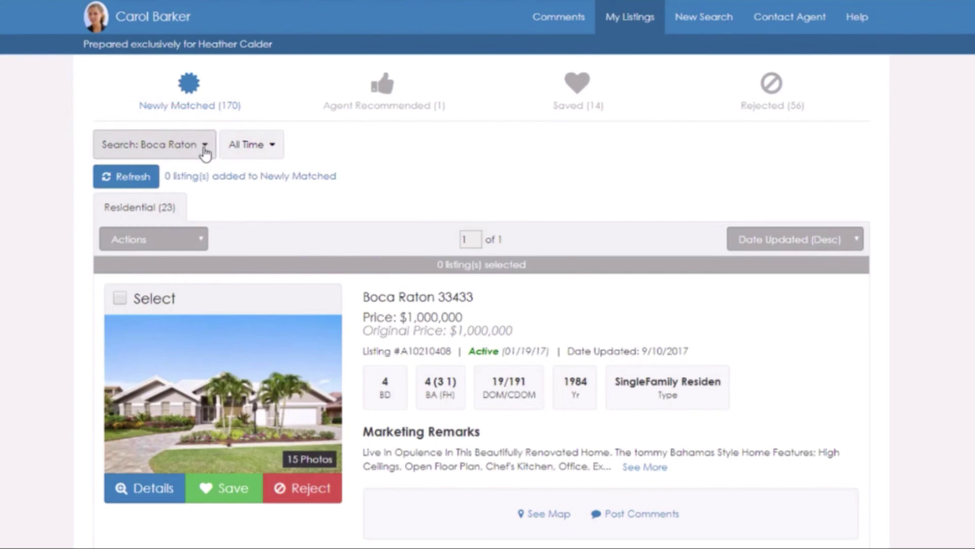
pyautogui.click(205, 149)
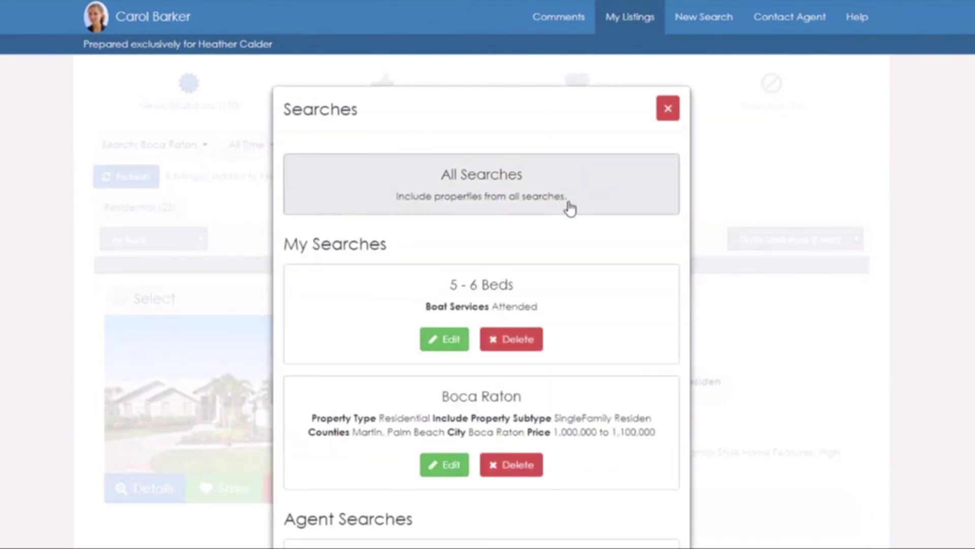
pyautogui.click(586, 200)
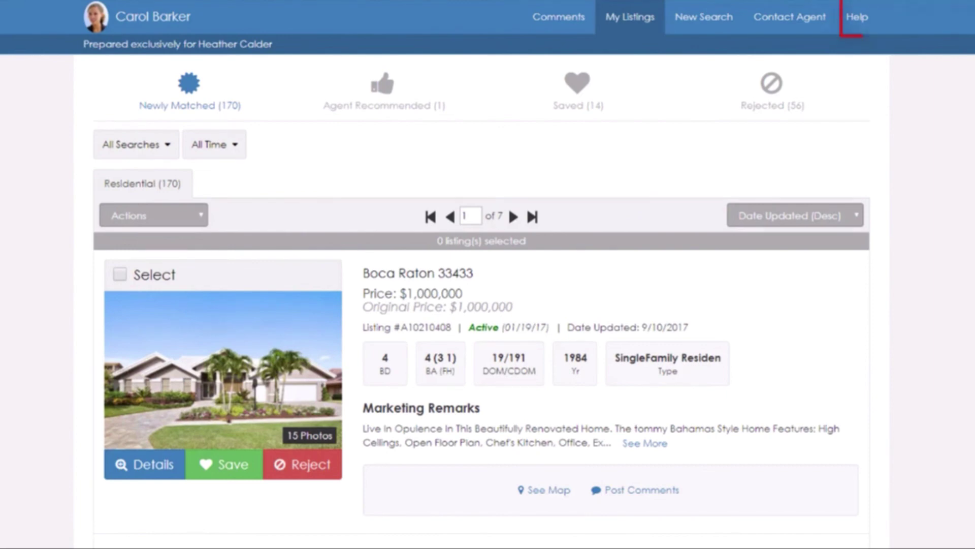
# - Go to the Help page from the top navigation
pyautogui.click(858, 17)
pyautogui.click(857, 17)
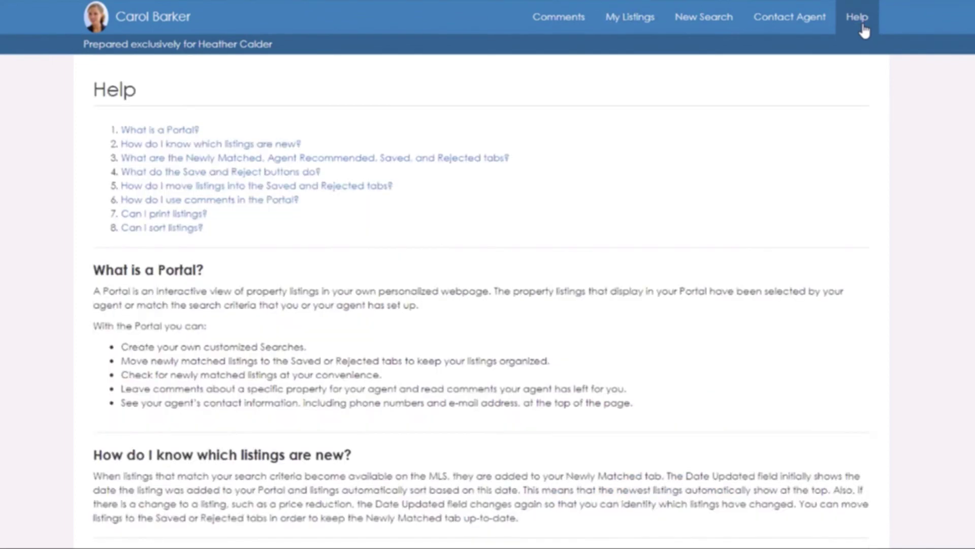